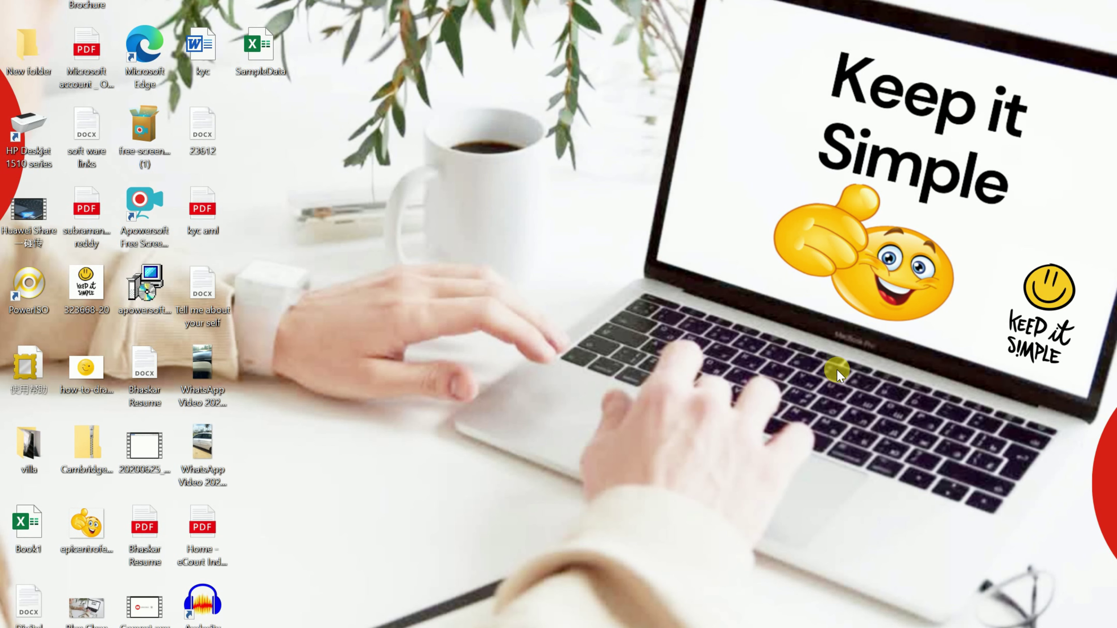
right_click(791, 388)
right_click(633, 348)
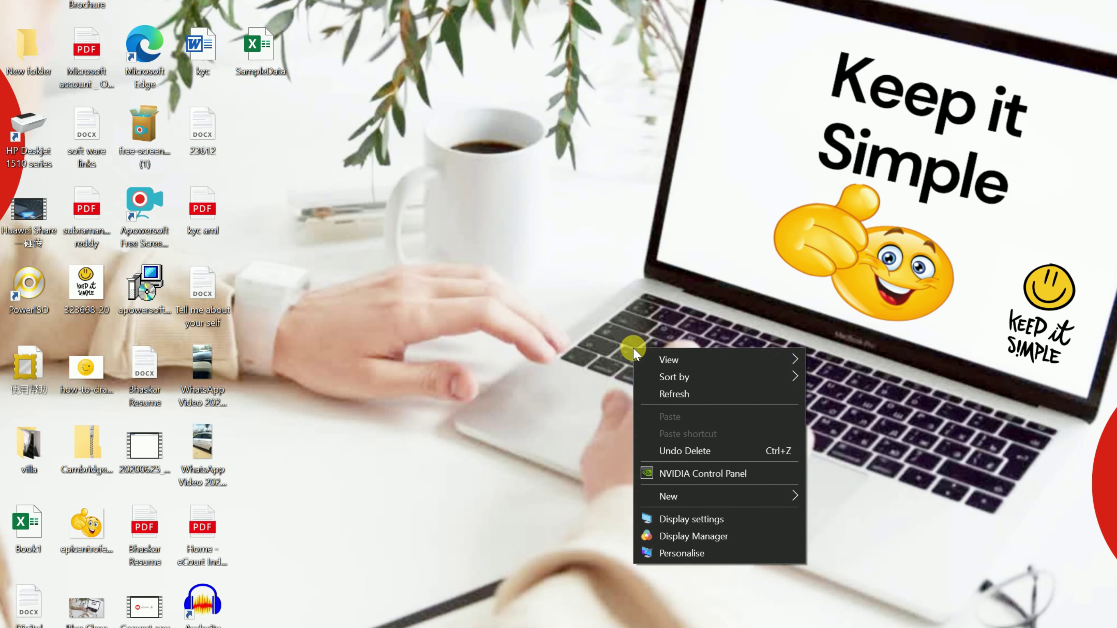
left_click(631, 305)
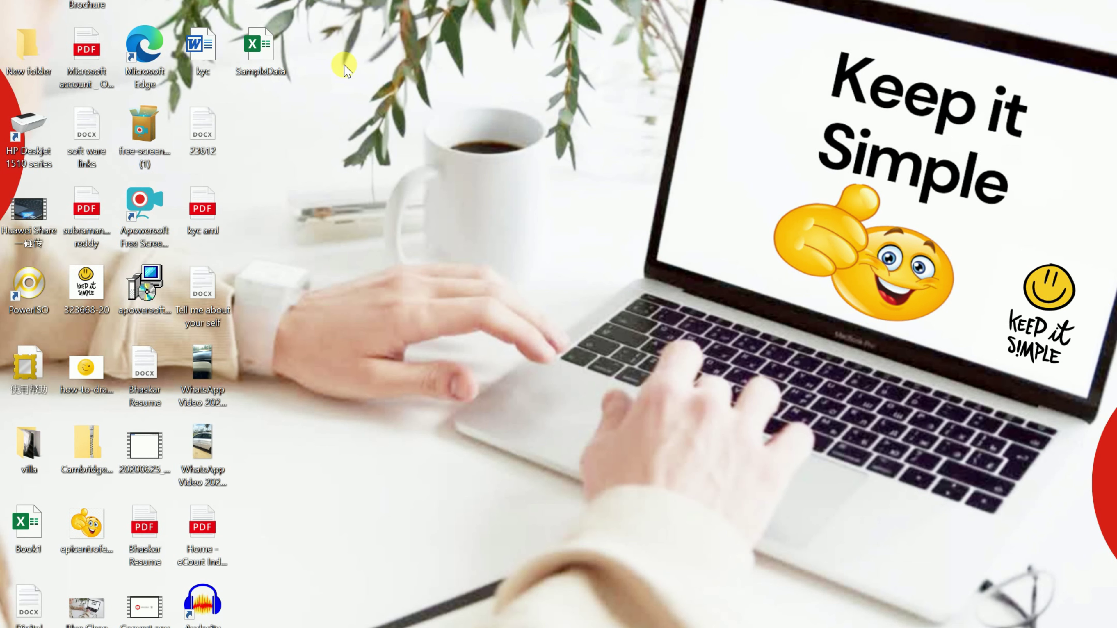
- Open the SampleData workbook from the desktop in Excel
double_click(288, 61)
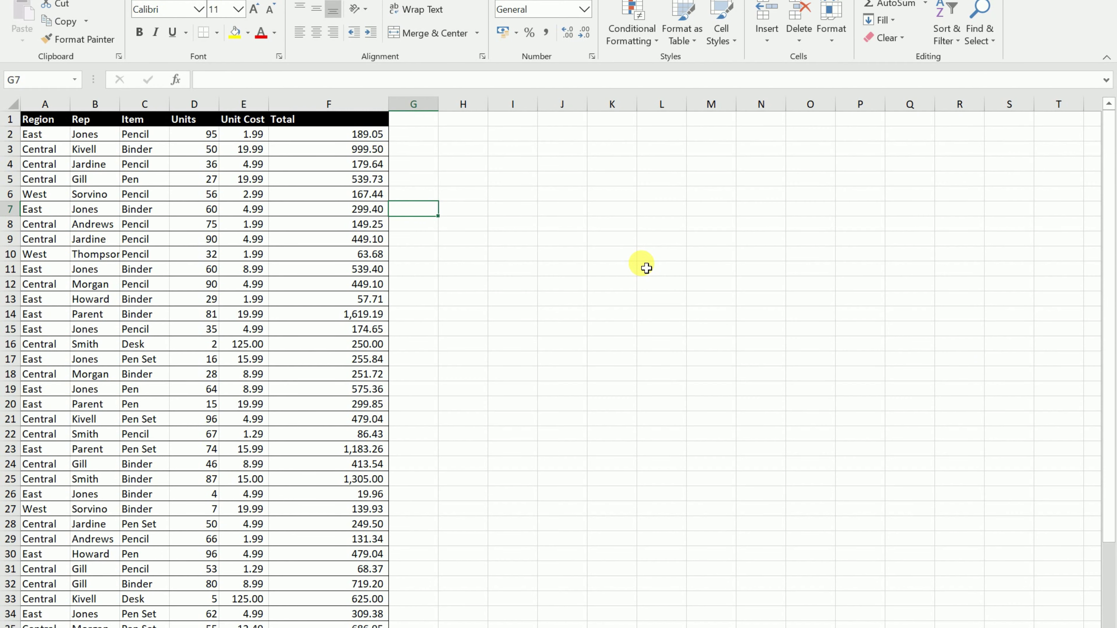
left_click(381, 389)
left_click(362, 195)
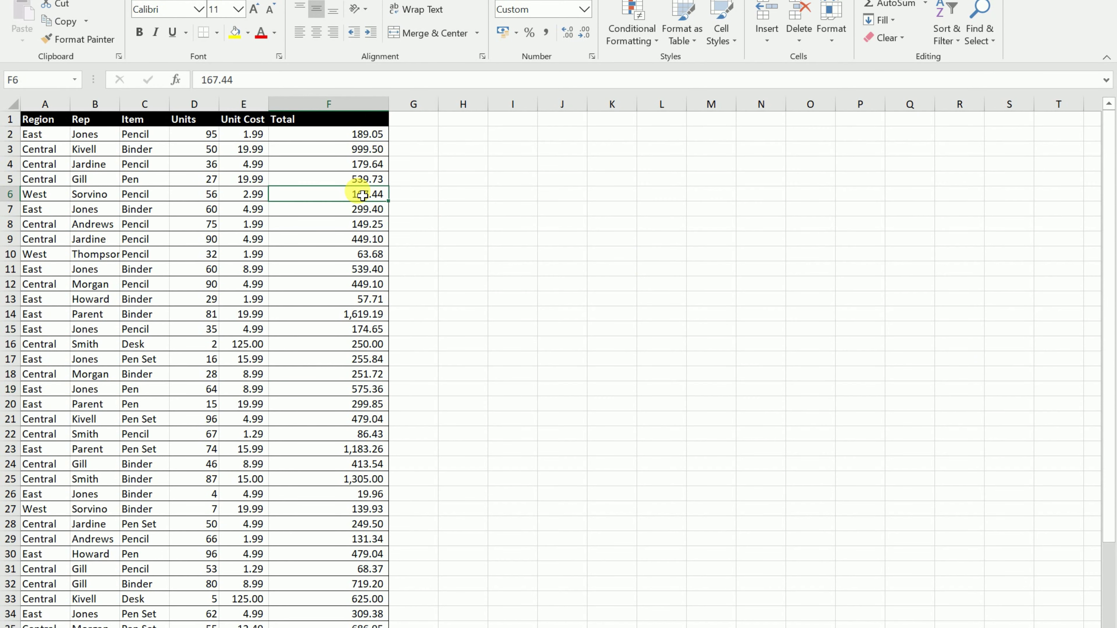
- Review the column headers of the data in row 1, from Region across to the unit columns
key("Left")
key("Left")
key("Left")
key("Up")
key("Up")
key("Up")
key("Up")
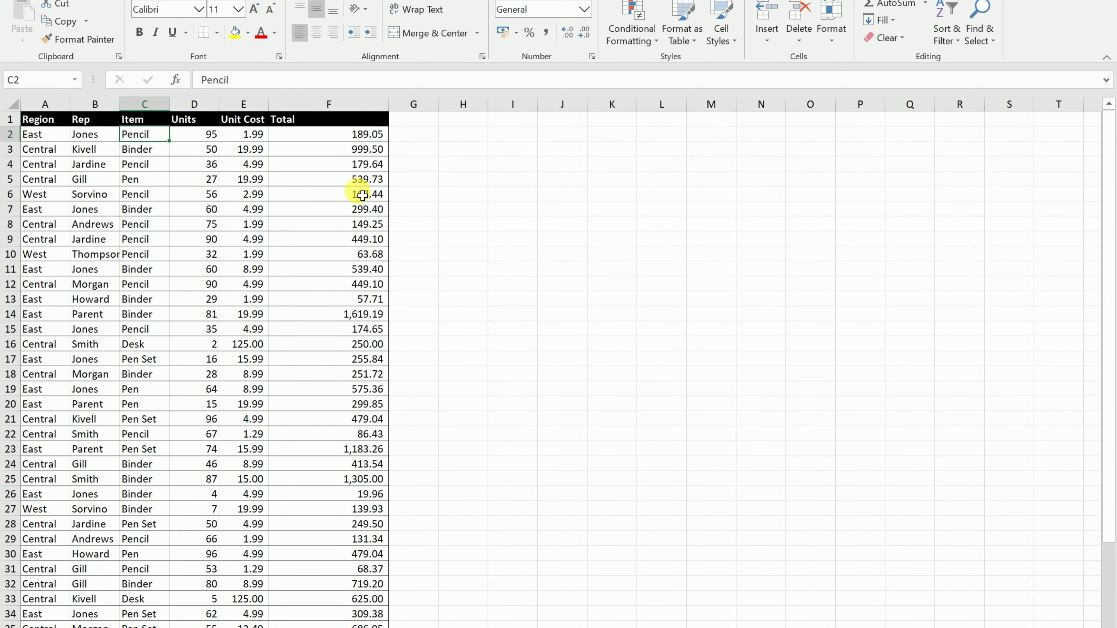
key("Left")
key("Left")
key("Up")
key("Right")
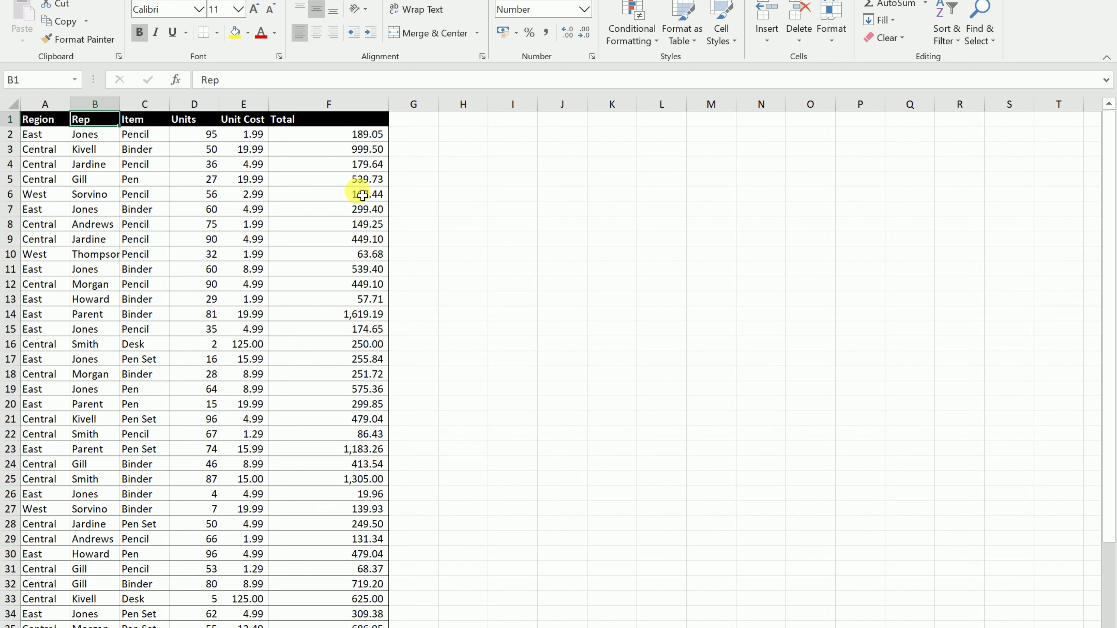
key("Right")
key("Right")
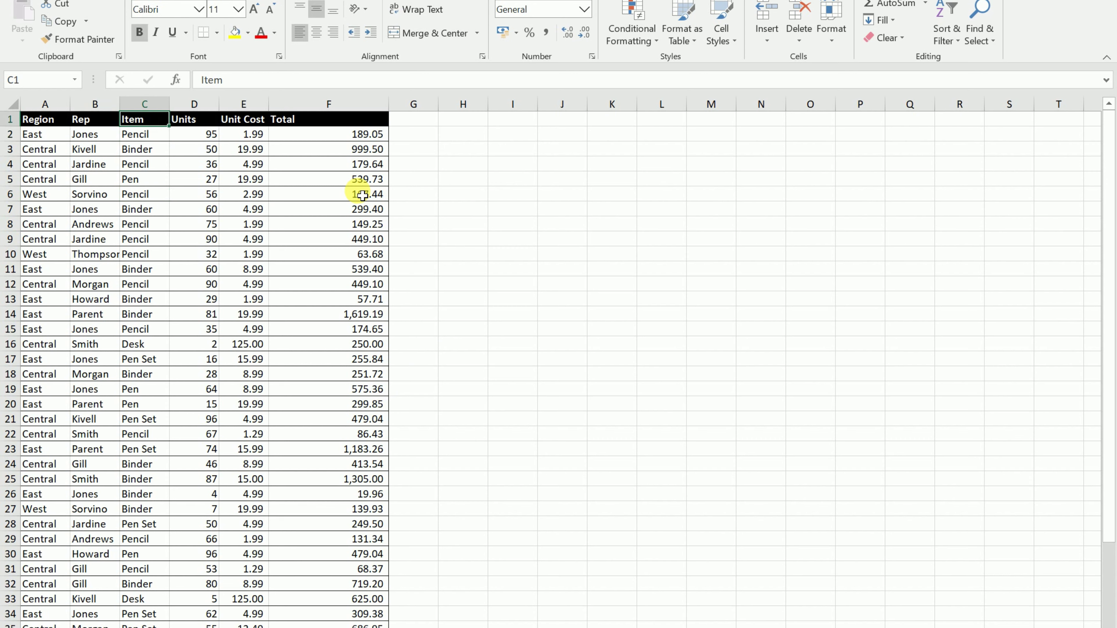
key("Right")
key("Right")
- Read through the first data record in row 2, covering its region, rep, item and units
key("Left")
key("Left")
key("Left")
key("Left")
key("Left")
key("Down")
key("Right")
key("Right")
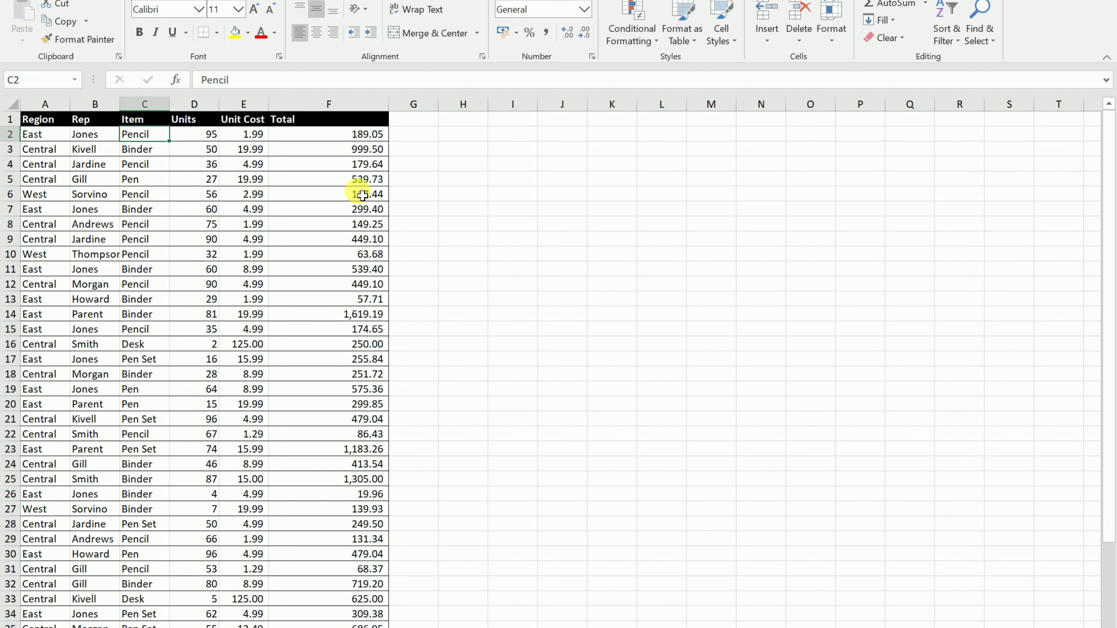
key("Right")
key("Left")
key("Left")
key("Left")
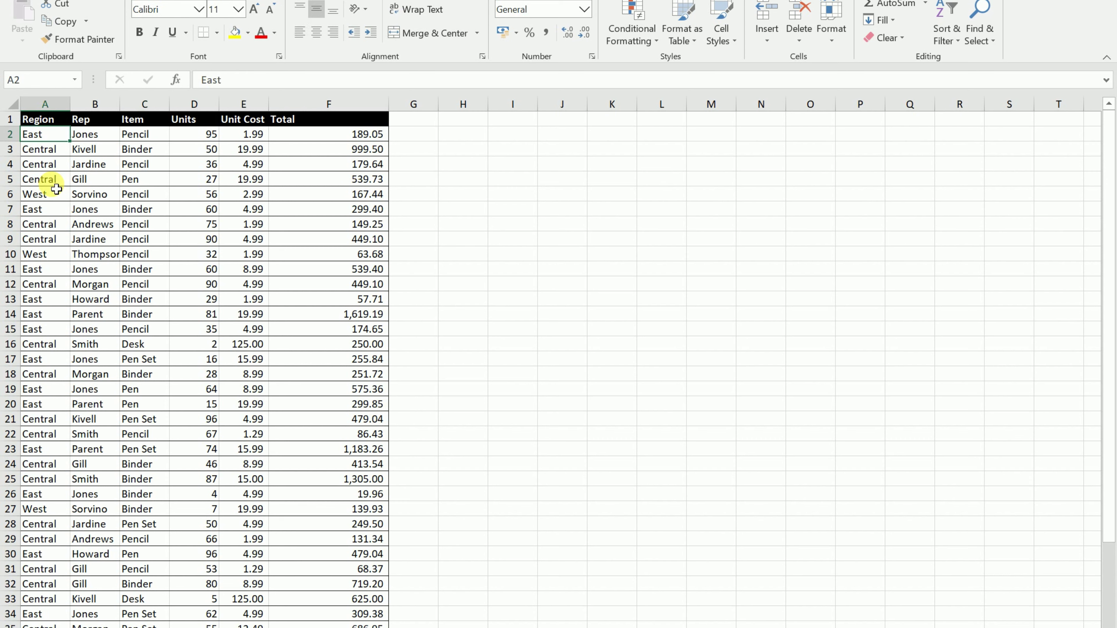
- Select the whole data range A1:F44 and create a PivotTable from it on a new worksheet
key("ctrl+a")
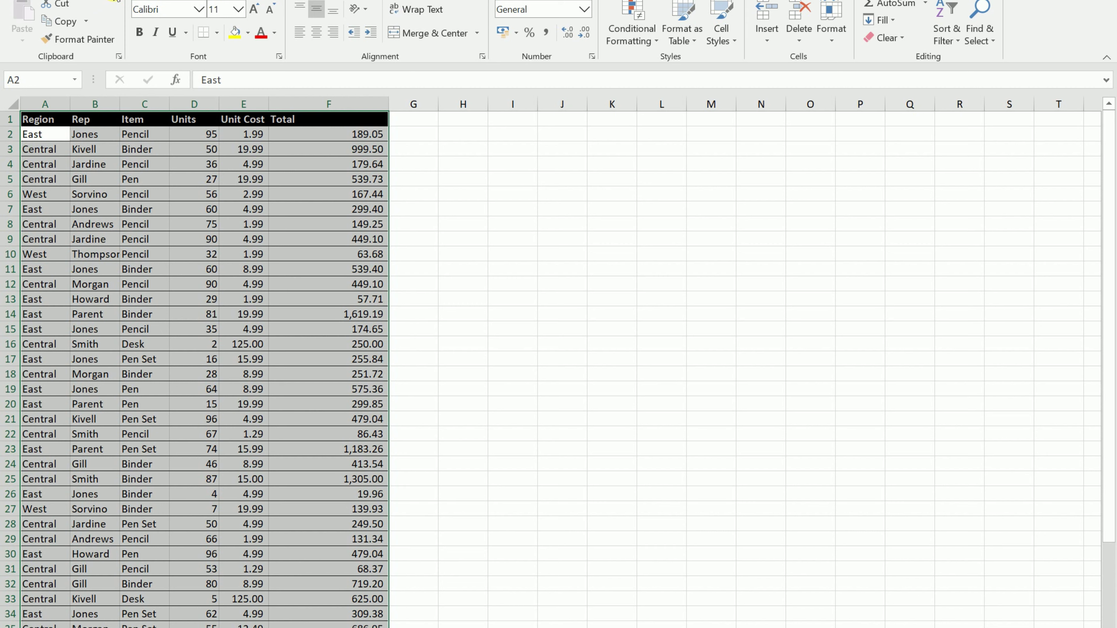
left_click(77, 1)
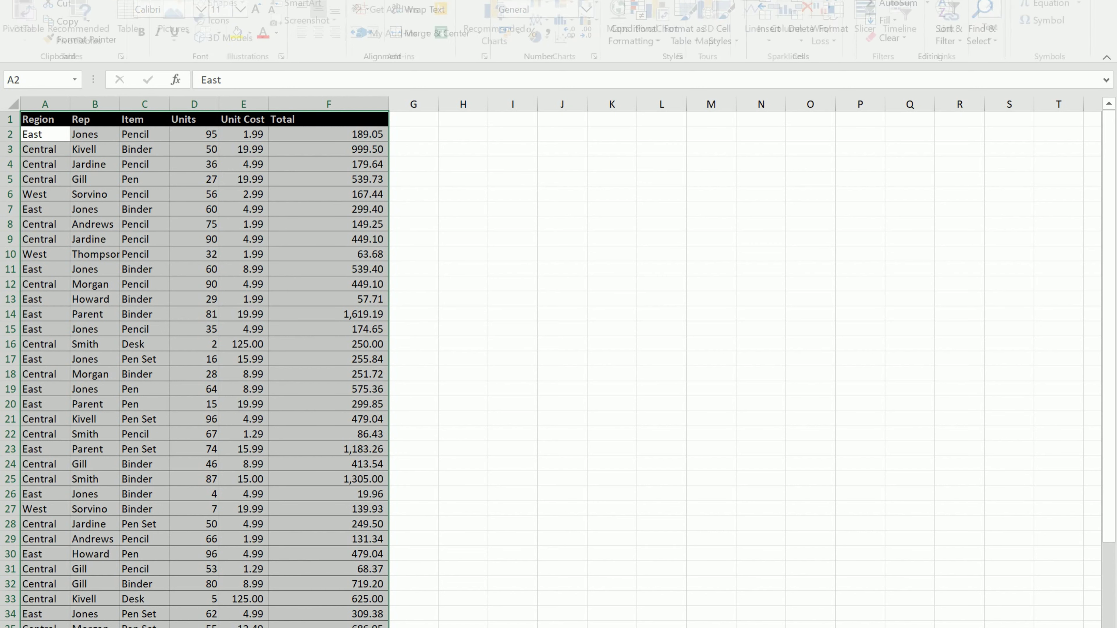
left_click(27, 20)
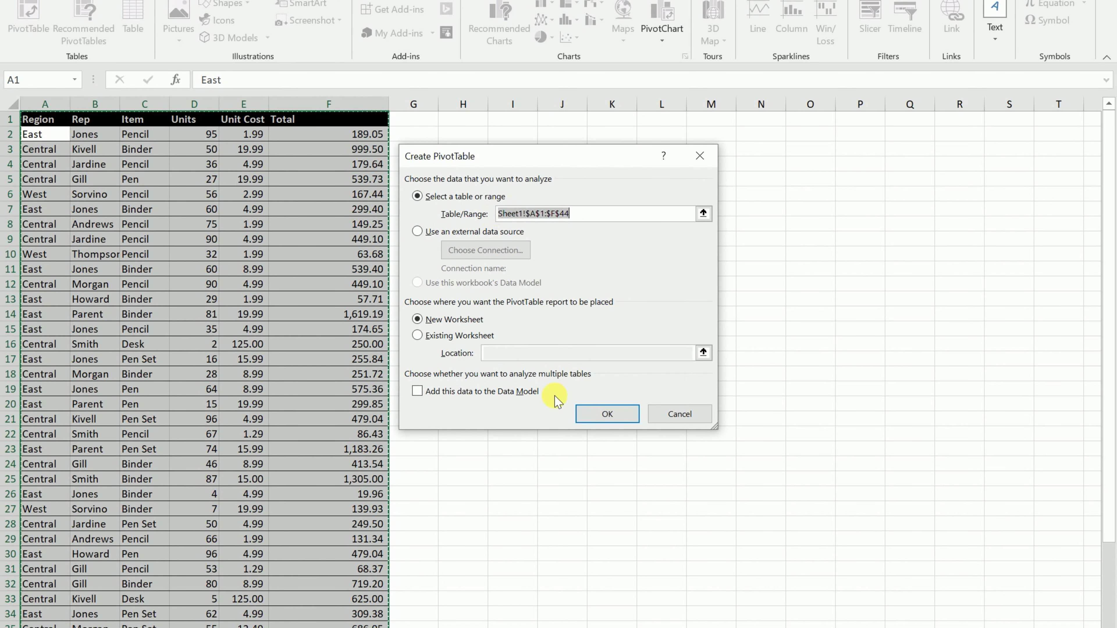
left_click(445, 341)
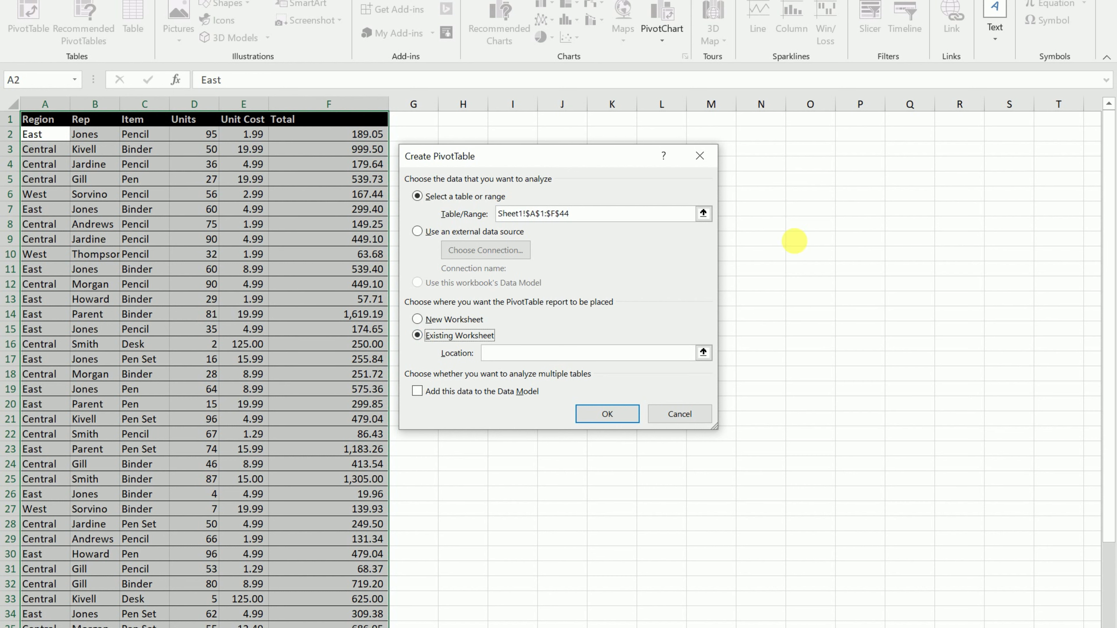
left_click(462, 320)
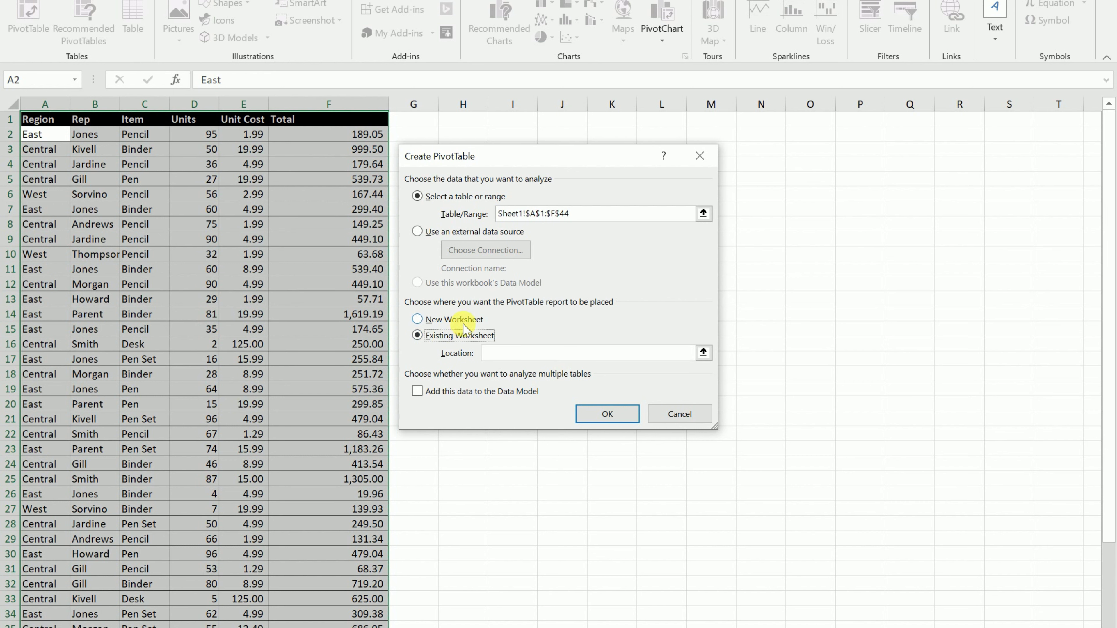
left_click(632, 423)
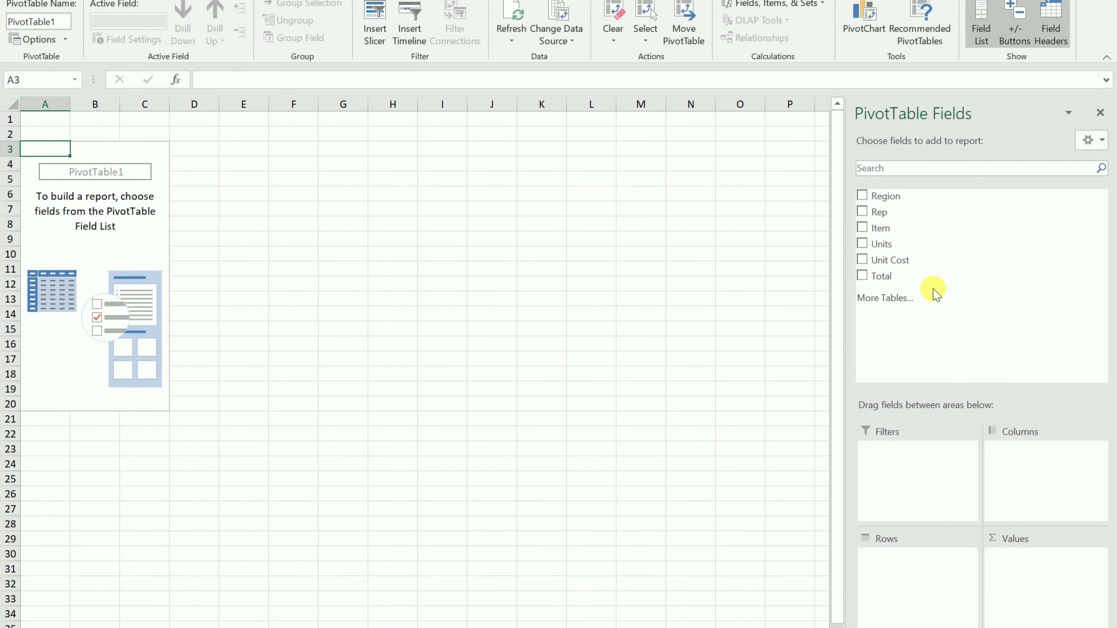
- Lay out the PivotTable with Region and Item as columns, Rep as rows and Count of Item as values
left_click_drag(898, 207, 1019, 467)
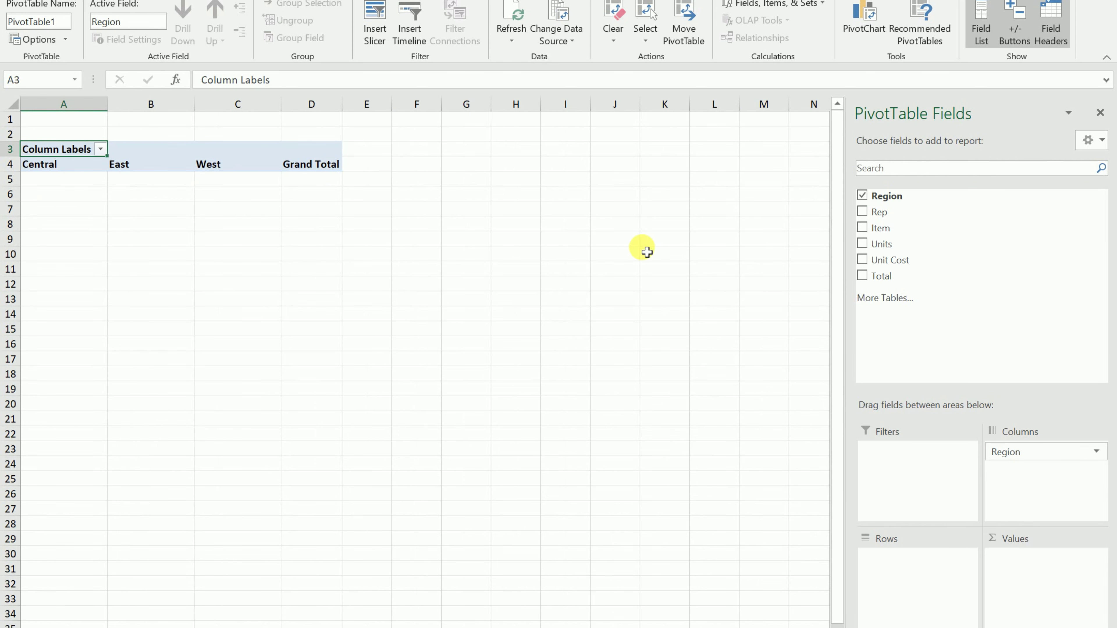
left_click_drag(955, 443, 926, 581)
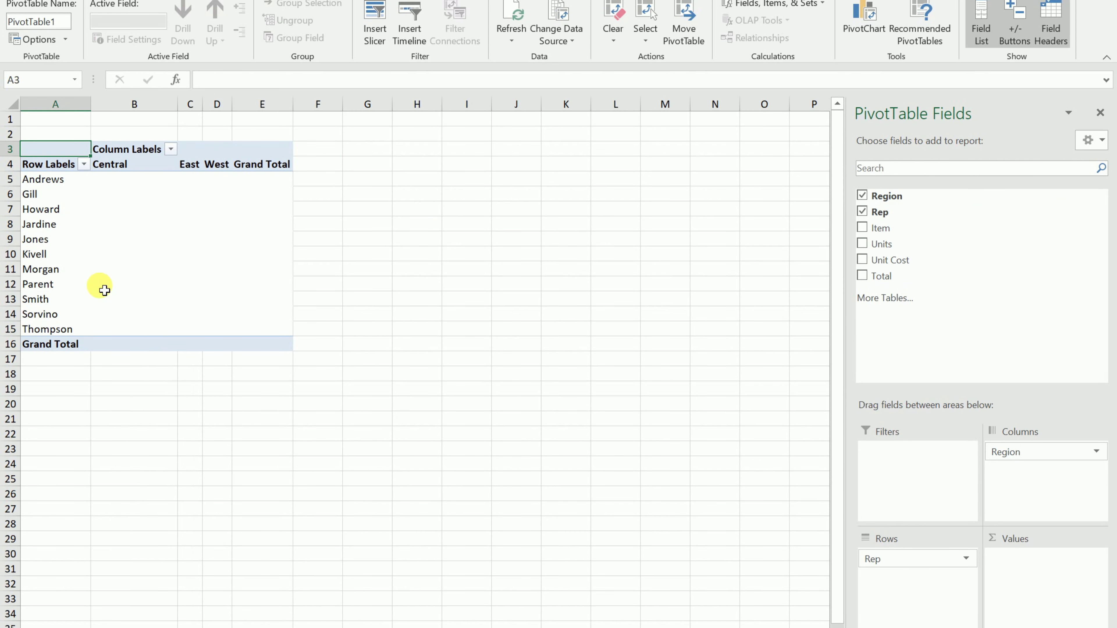
left_click_drag(881, 229, 1043, 568)
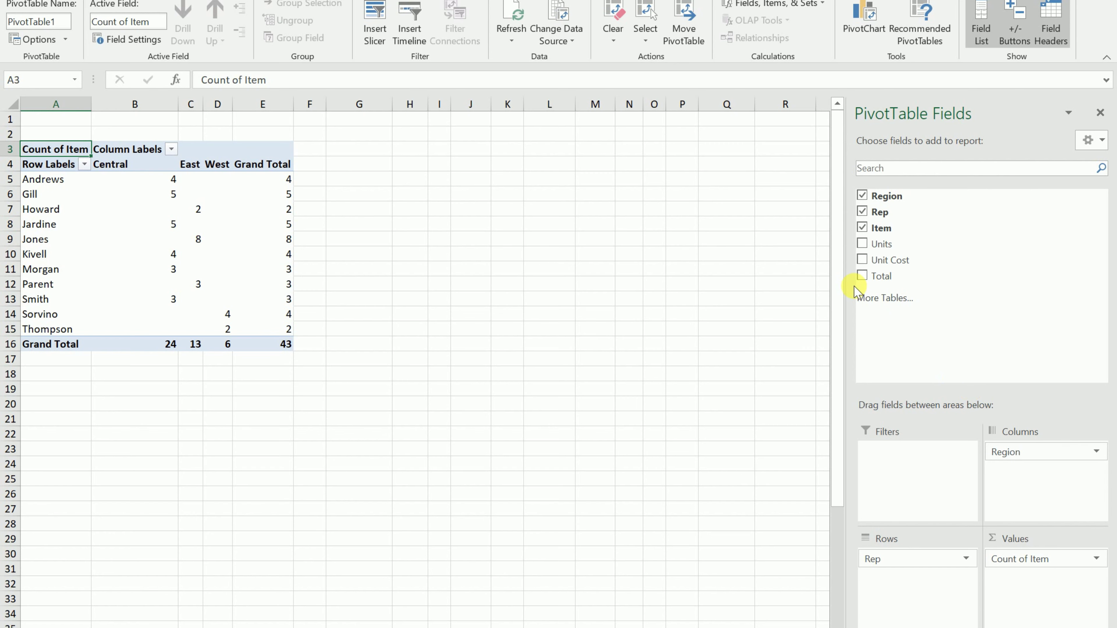
left_click_drag(884, 229, 1025, 476)
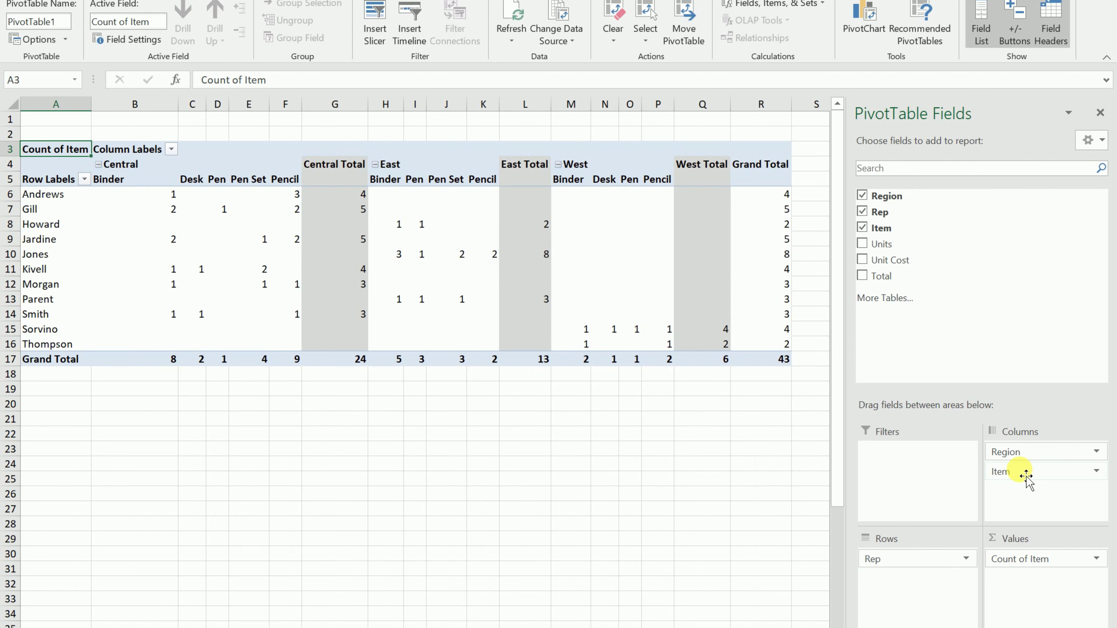
- Examine the first rep's item counts under the Central region, including Binder, Desk, Pencil and the region total
left_click(192, 179)
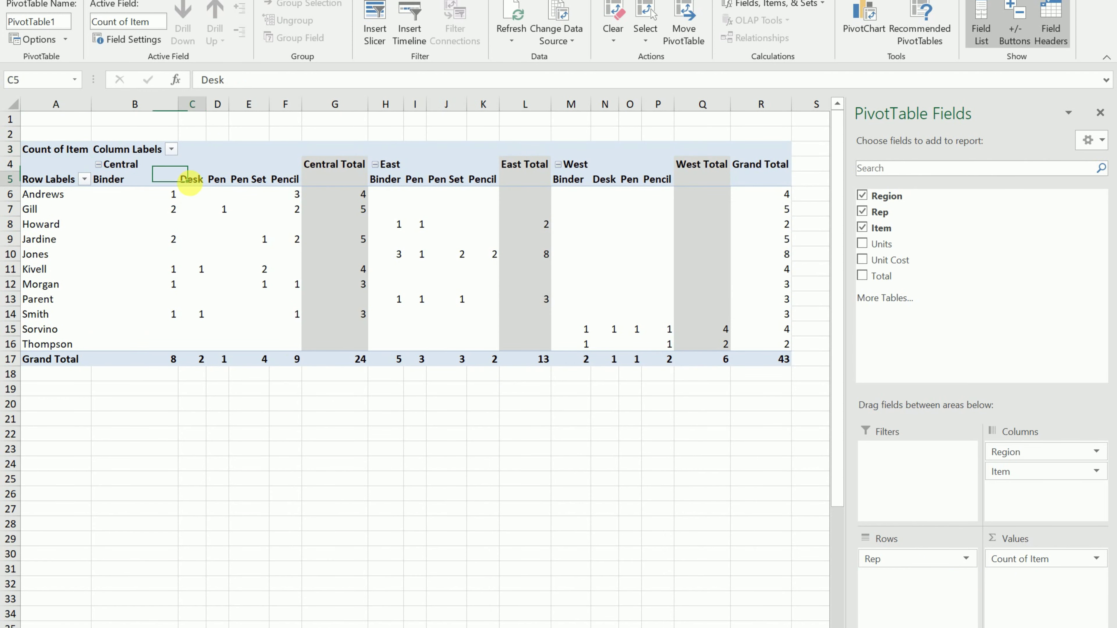
left_click(190, 196)
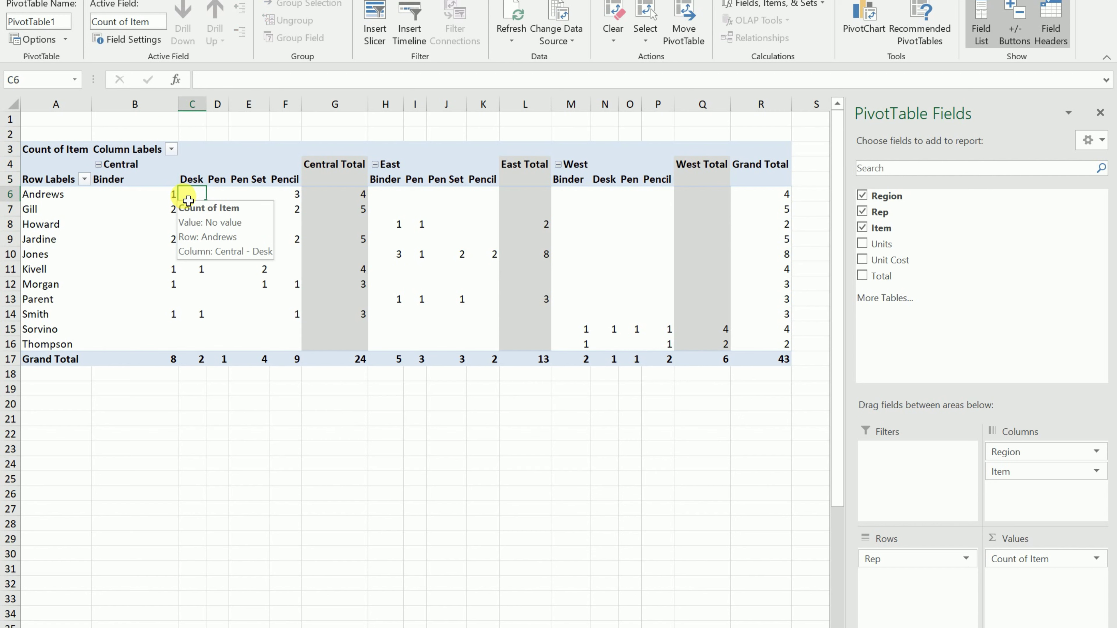
key("Left")
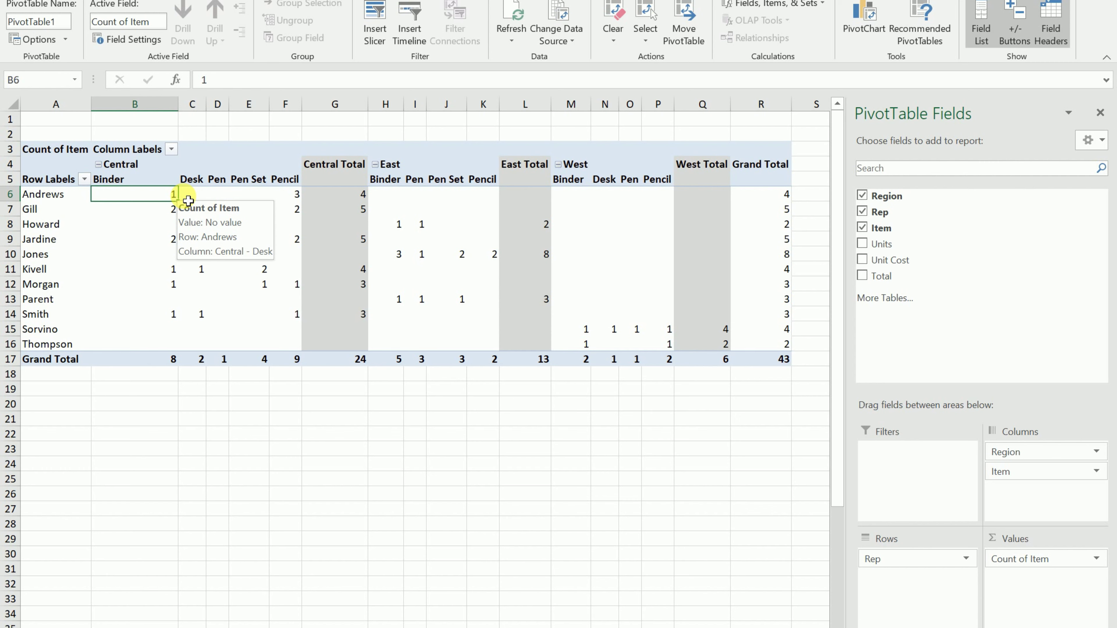
key("Right")
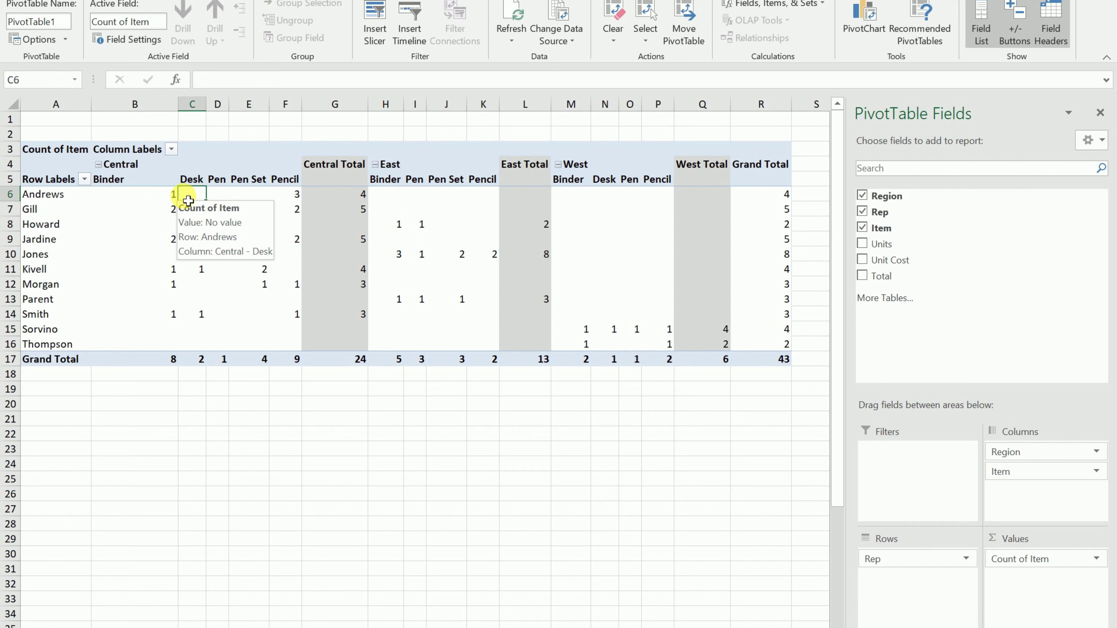
key("Right")
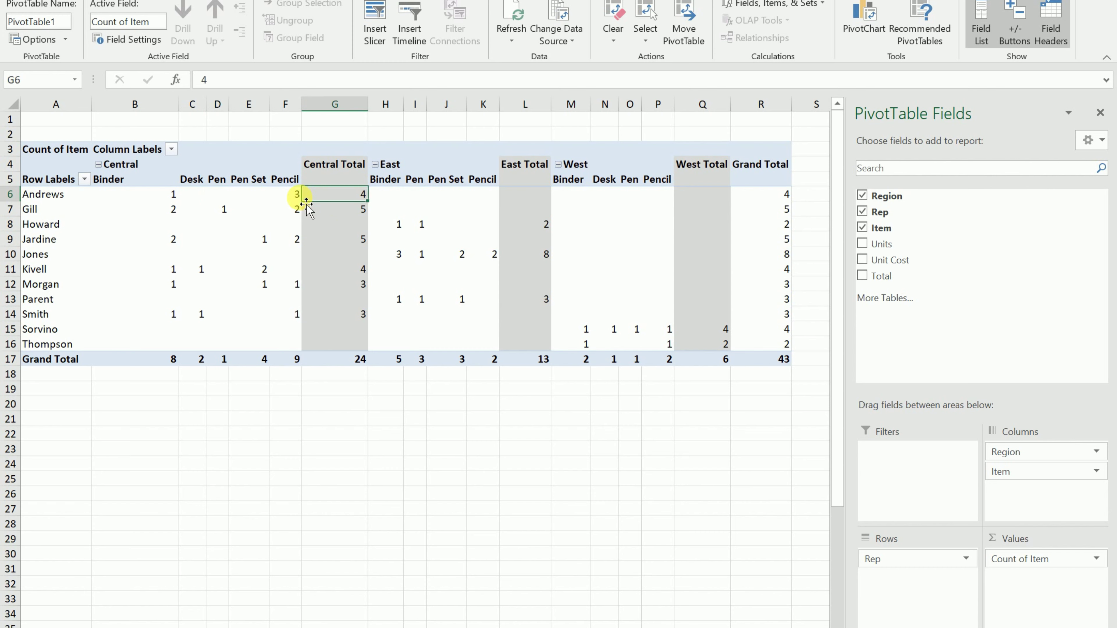
left_click(298, 199)
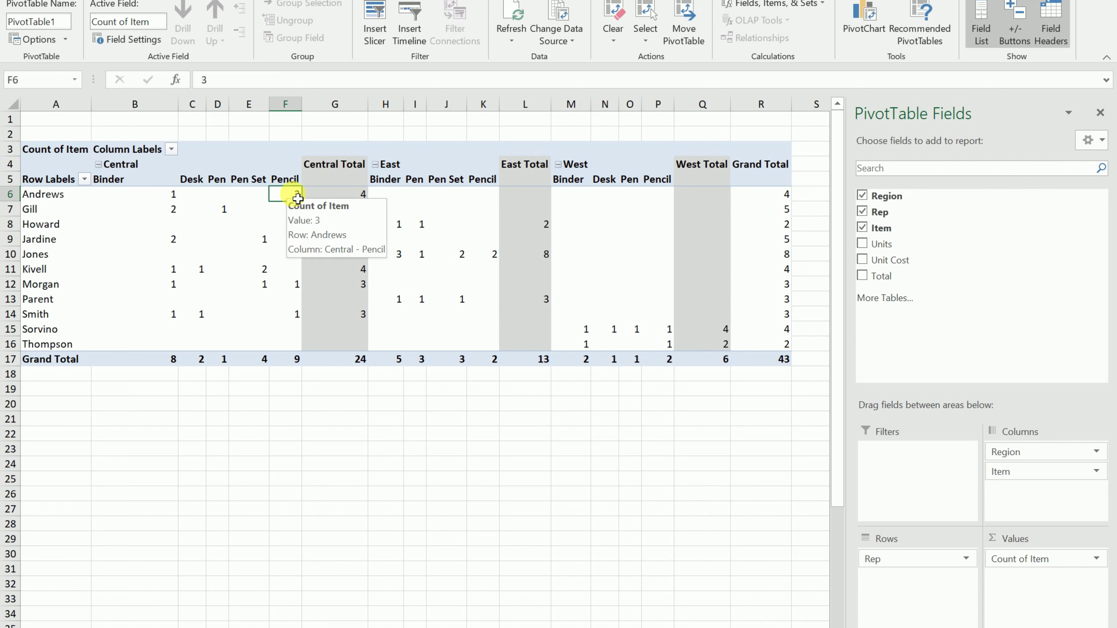
- Copy the entire PivotTable and paste it at cell E13 of a blank worksheet
key("ctrl+a")
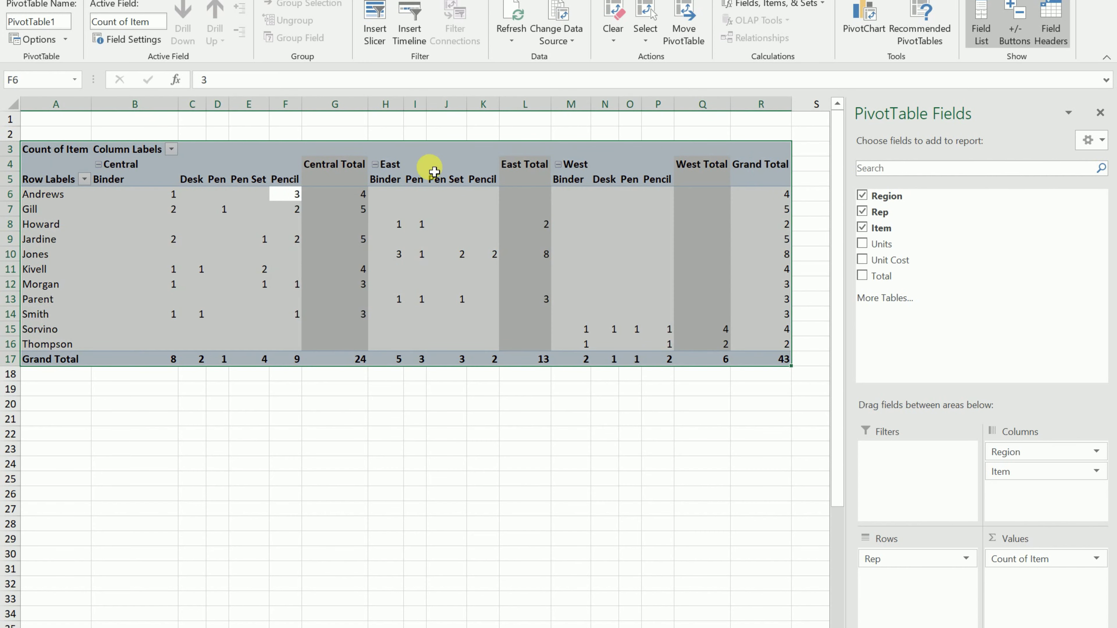
key("ctrl+c")
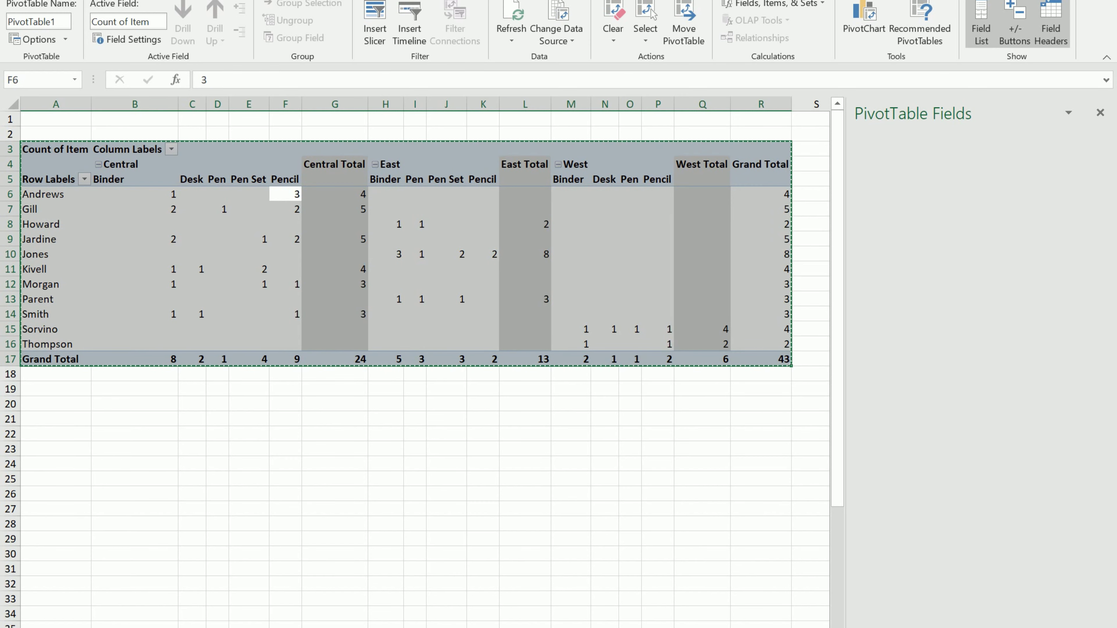
key("ctrl+Page_Down")
key("ctrl+Page_Down")
left_click(239, 300)
key("ctrl+v")
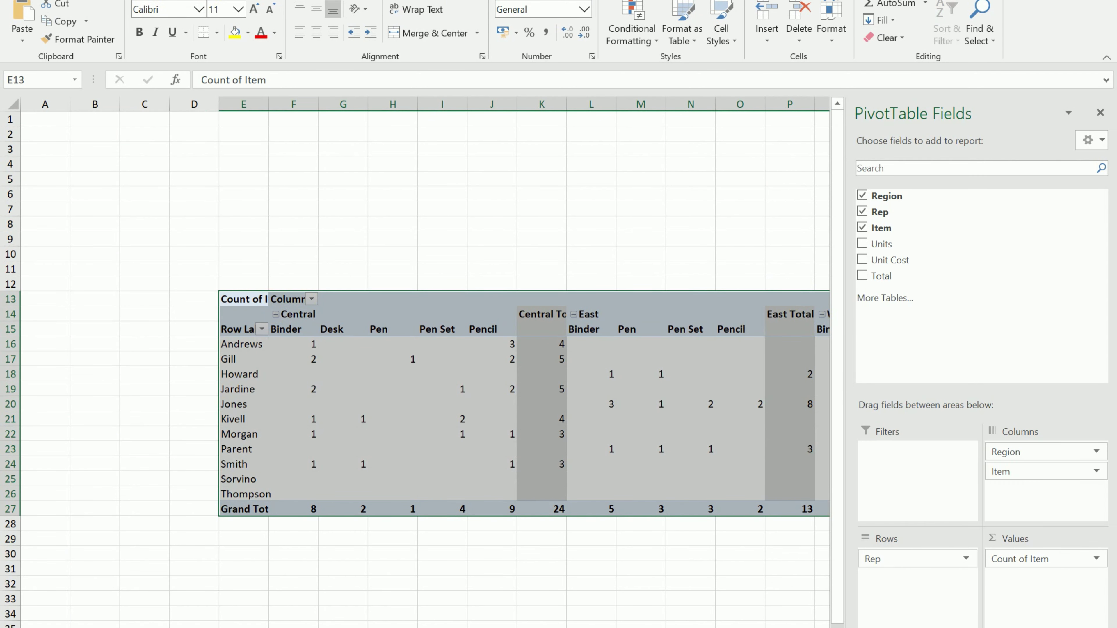
- Apply All Borders to the pasted PivotTable and center its contents horizontally
scroll(114, 6, "down", 1)
scroll(114, 5, "up", 1)
left_click(217, 32)
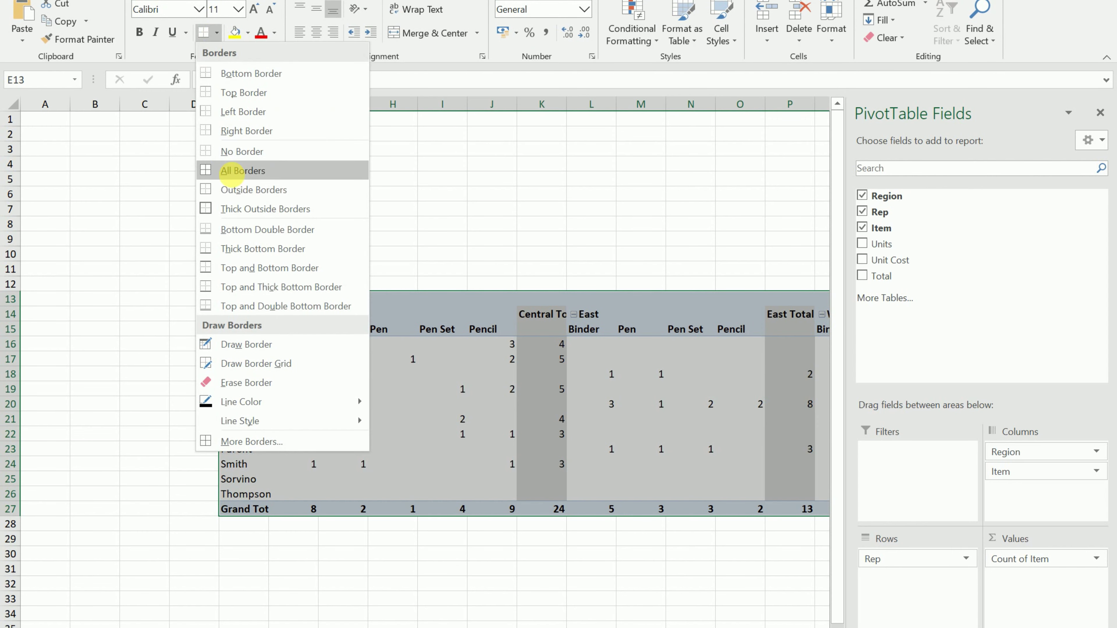
left_click(221, 168)
left_click(316, 32)
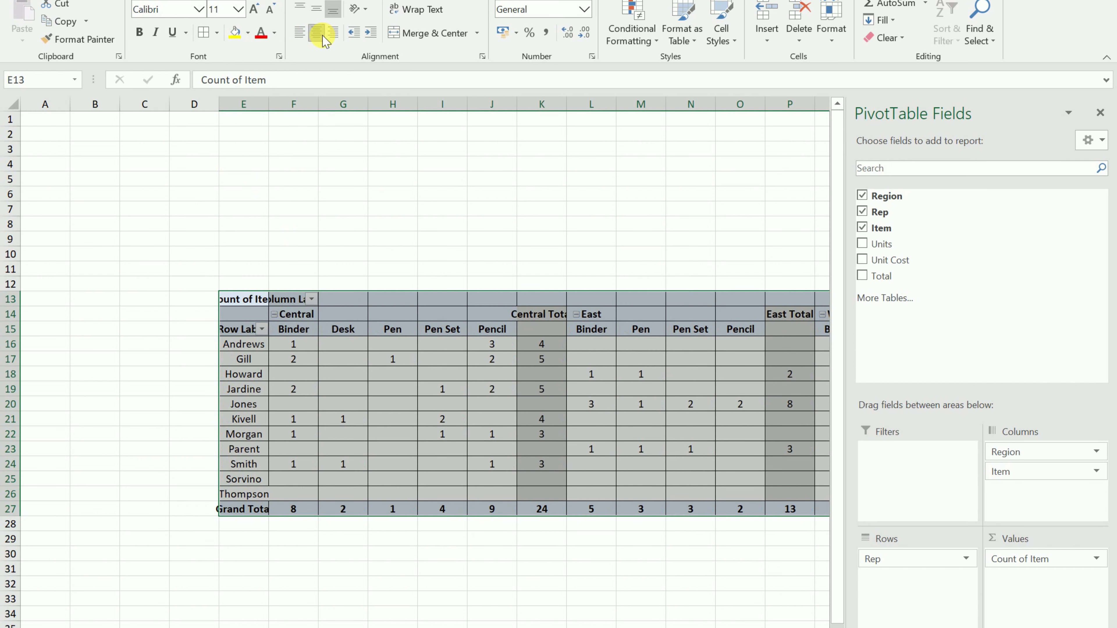
- Copy the entire formatted PivotTable, paste it at cell H18 of a new blank workbook, and hide the field list
left_click(560, 312)
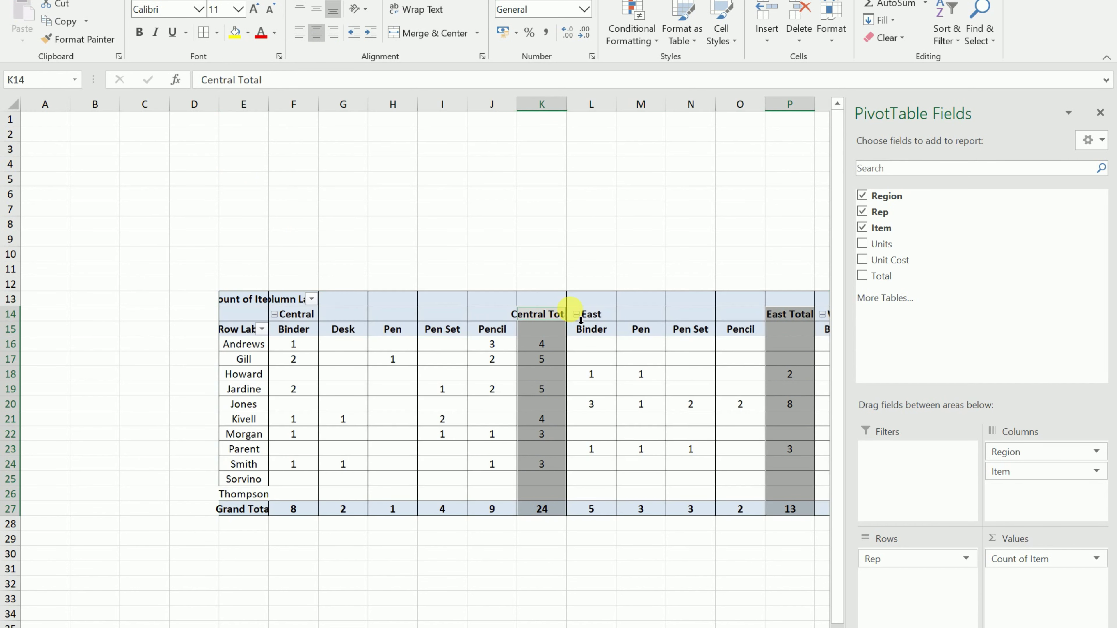
left_click(290, 298)
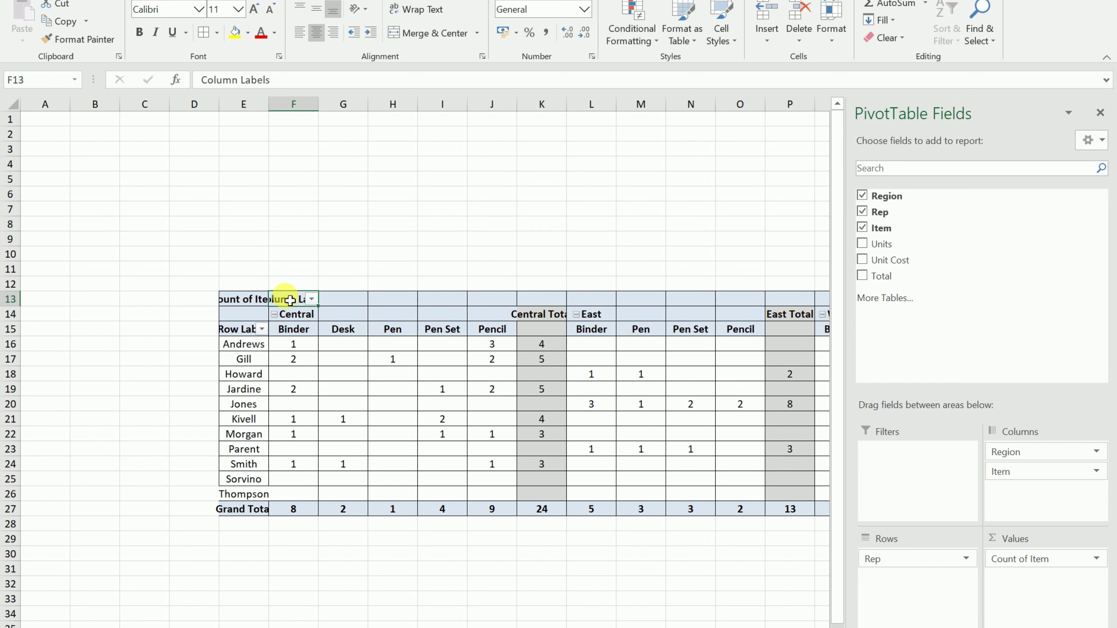
left_click(261, 304)
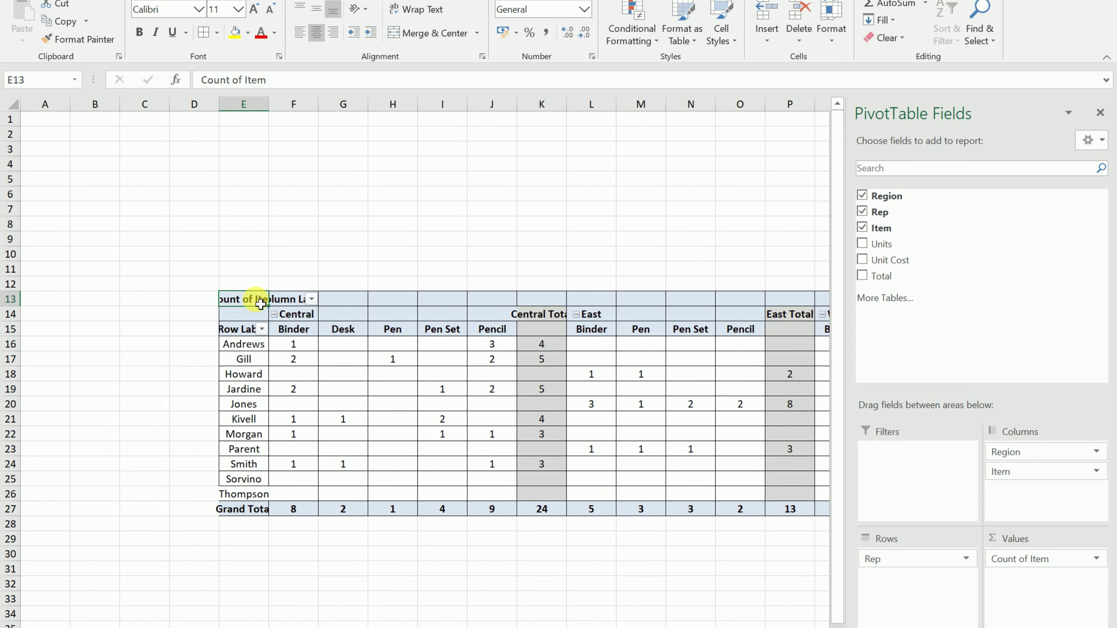
key("ctrl+shift+End")
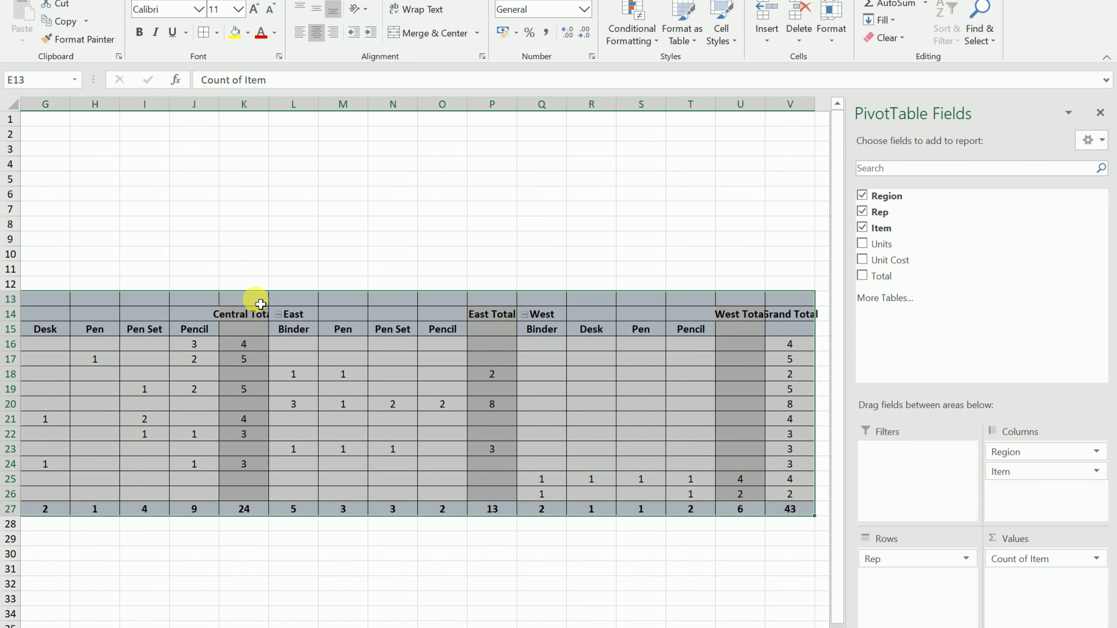
right_click(345, 355)
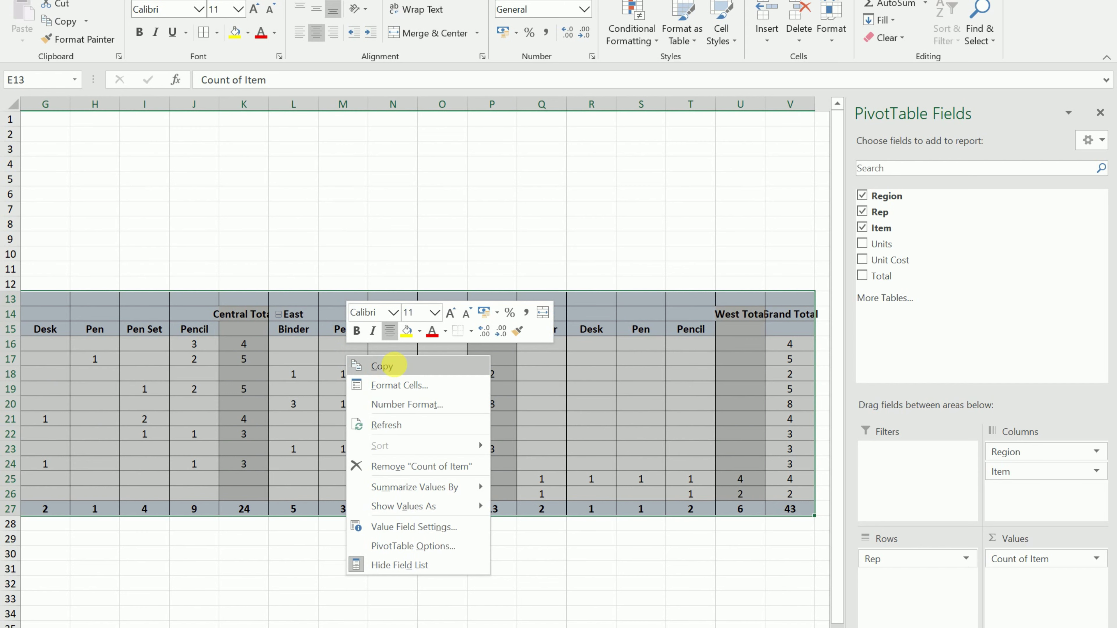
left_click(382, 365)
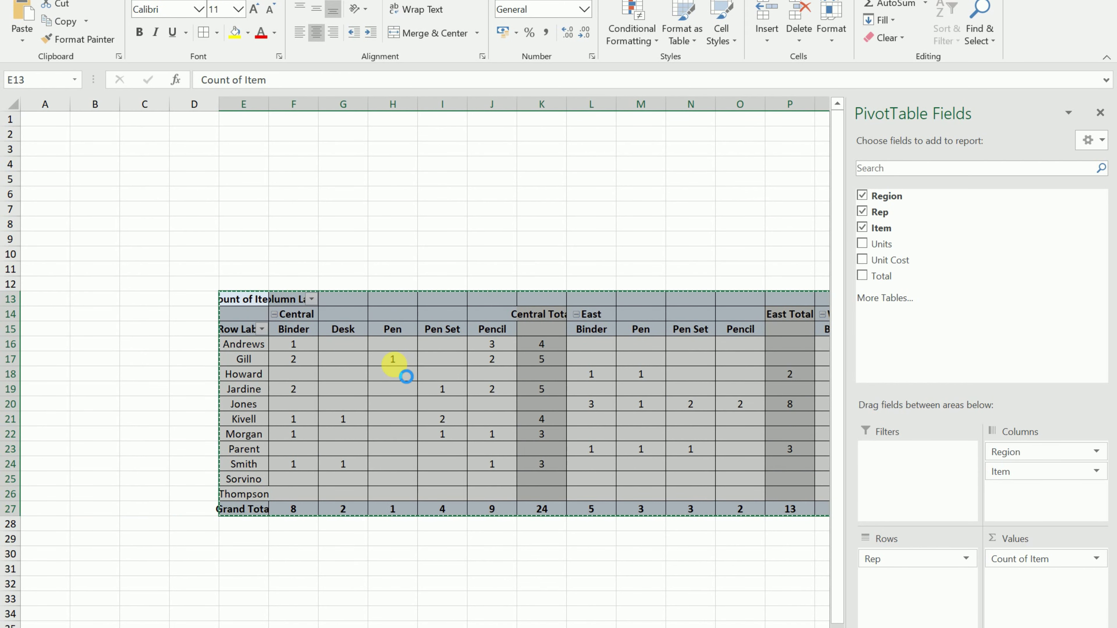
key("ctrl+n")
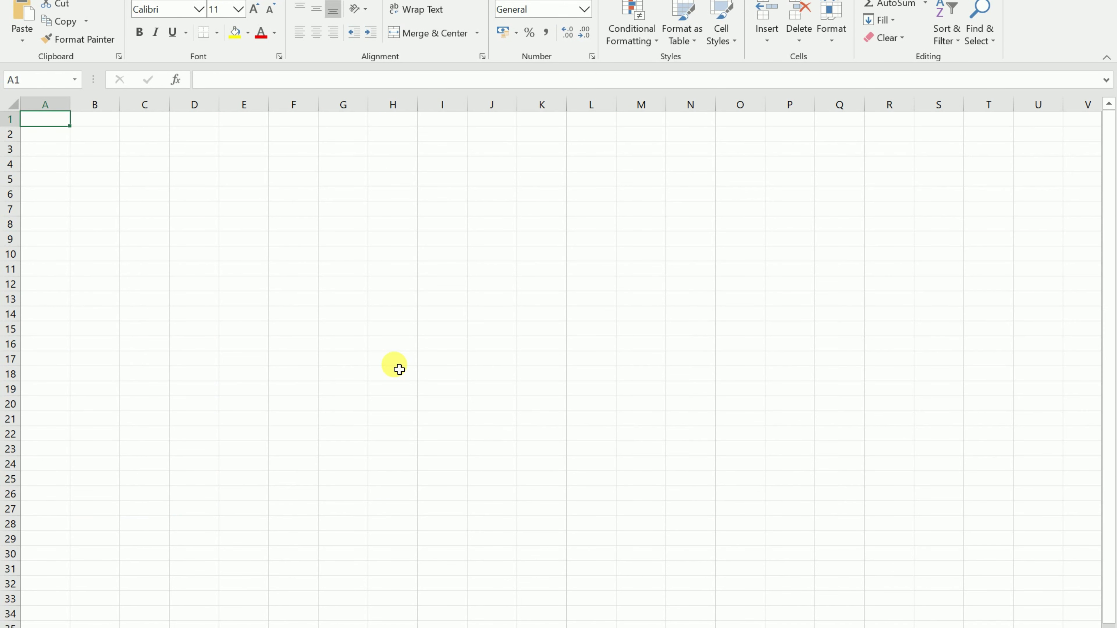
left_click(404, 379)
key("ctrl+v")
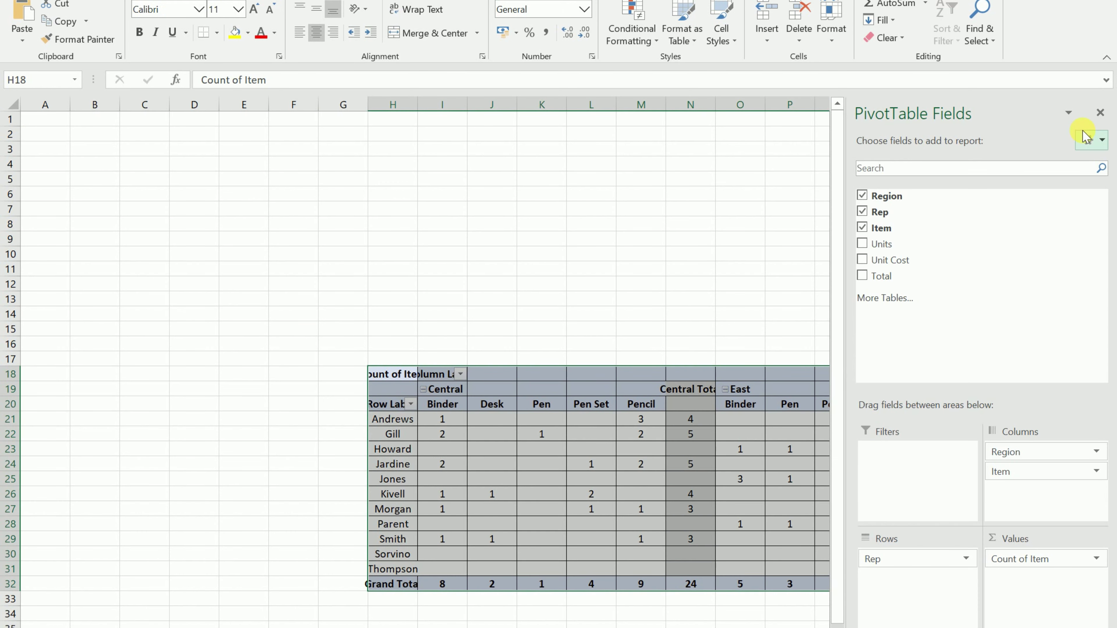
left_click(1094, 120)
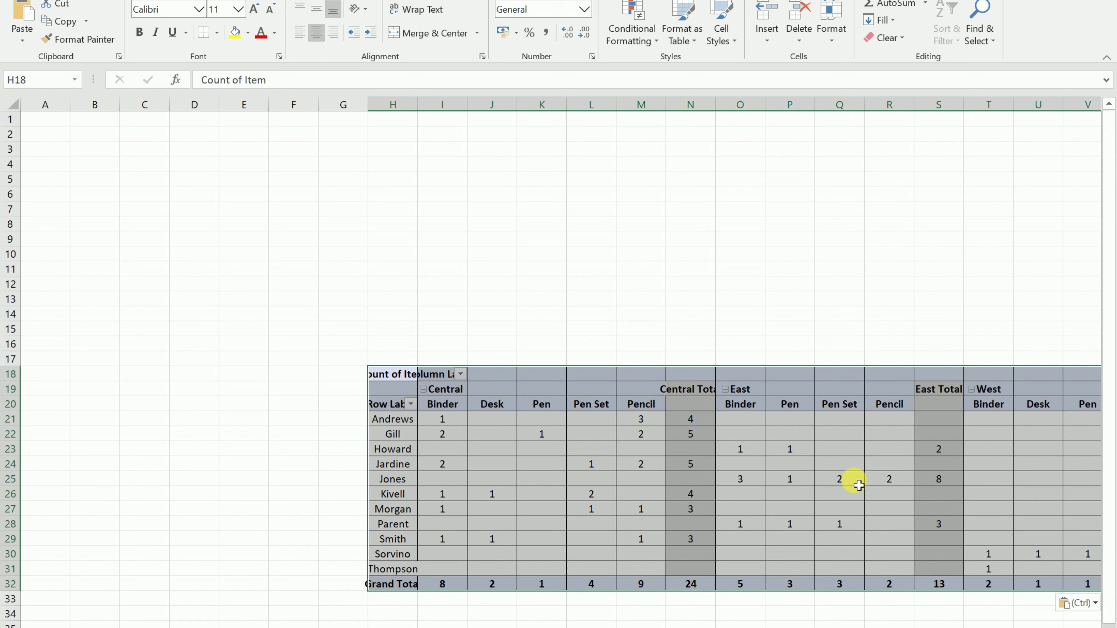
- AutoFit column Y so that its width fits the Grand Total header of the pasted PivotTable
left_click(908, 379)
left_click_drag(908, 383, 691, 376)
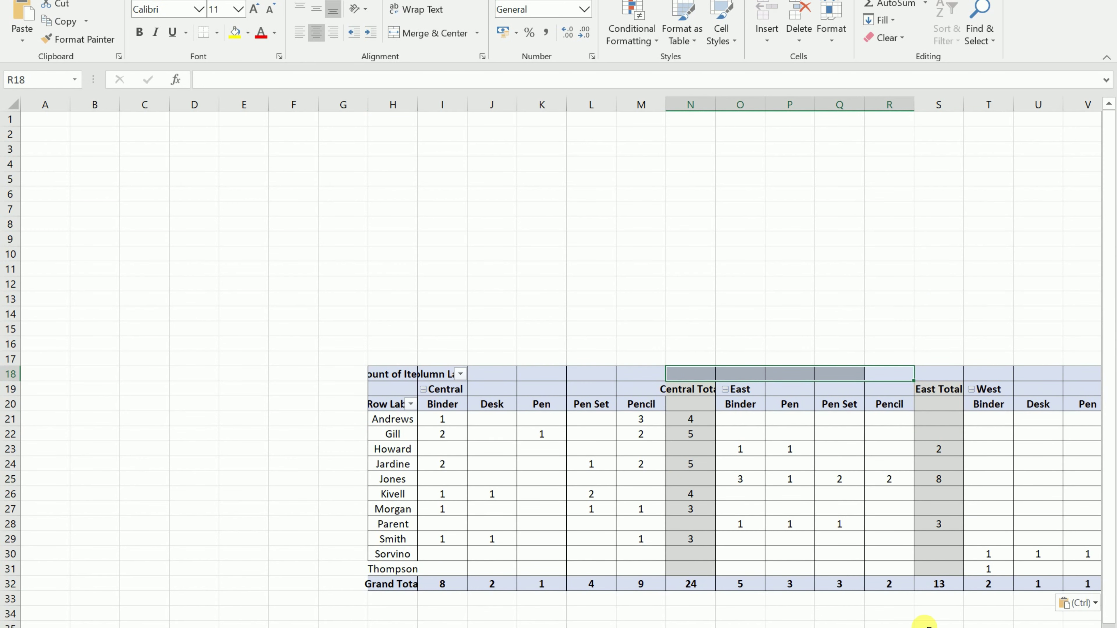
scroll(1078, 607, "right", 4)
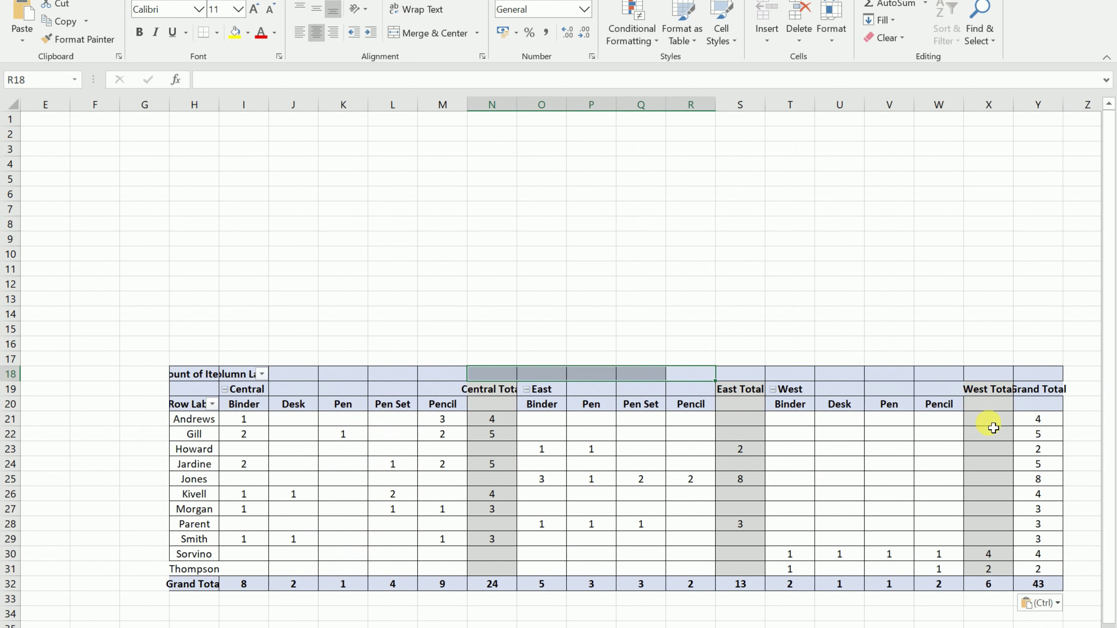
left_click(1027, 404)
left_click(1053, 373)
key("ctrl+Left")
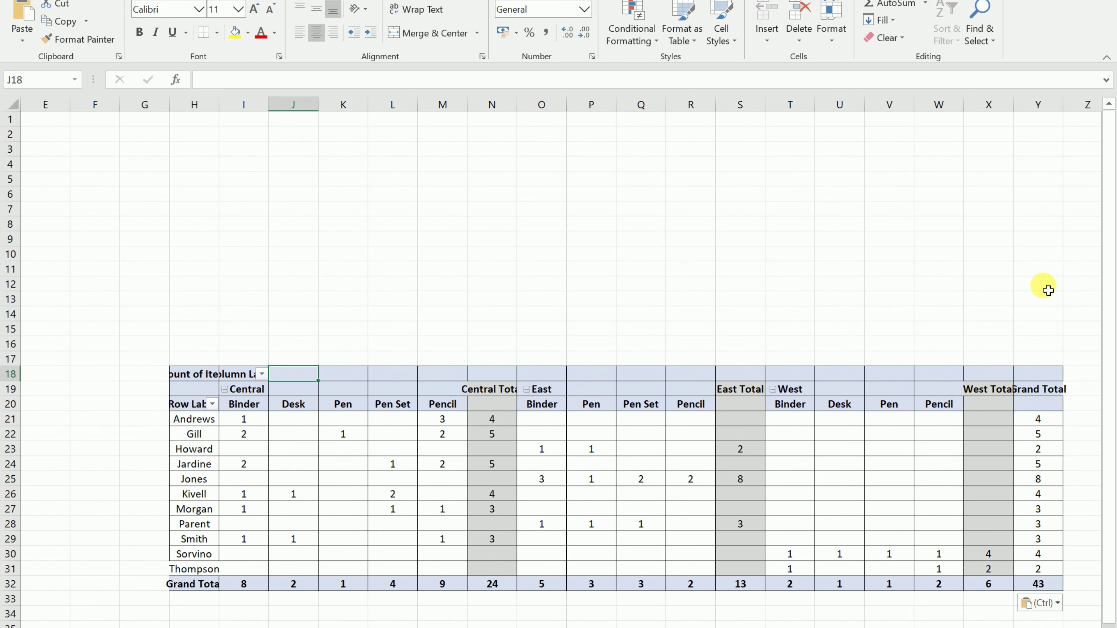
double_click(1063, 106)
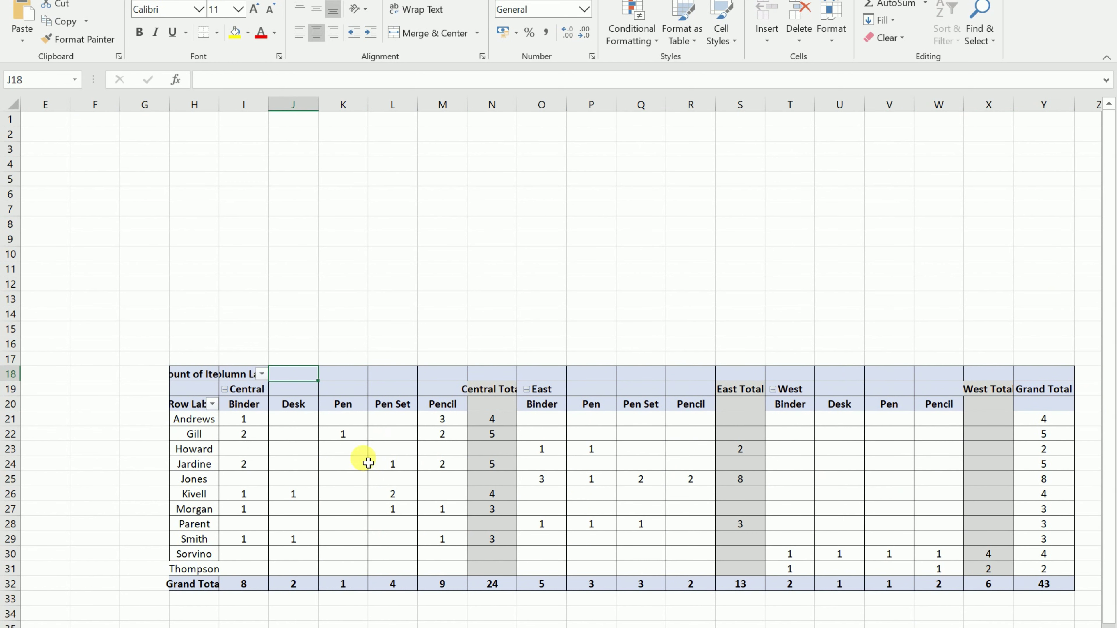
- Examine the item headers and counts under the East and West regions of the pasted PivotTable
left_click_drag(209, 382, 989, 555)
double_click(547, 408)
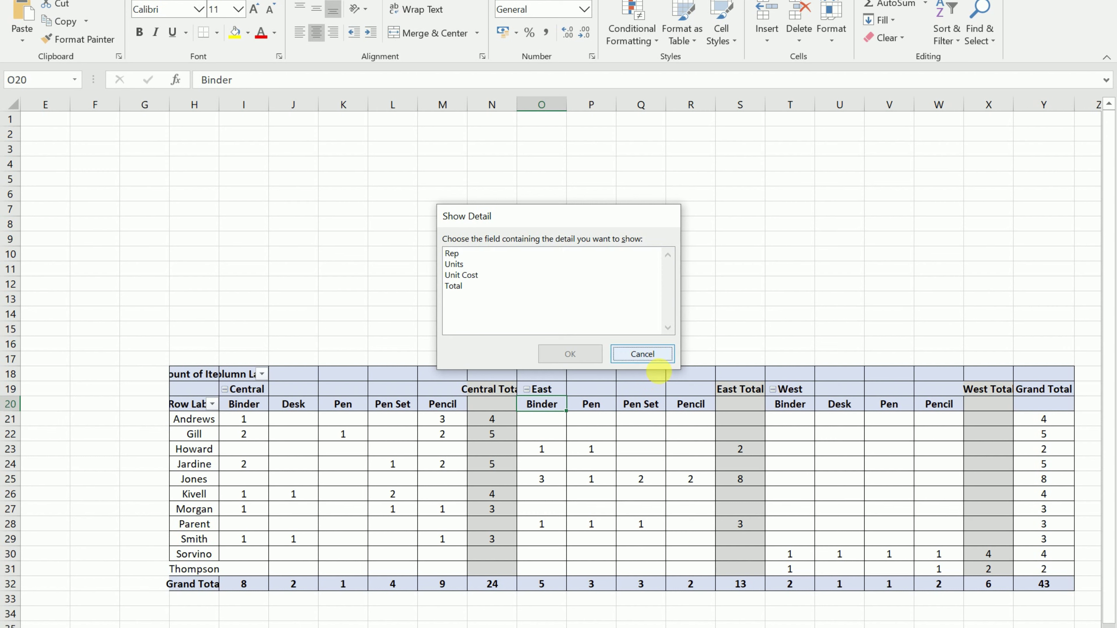
left_click(642, 354)
left_click(642, 404)
left_click(664, 405)
left_click(730, 404)
left_click(842, 404)
left_click(940, 404)
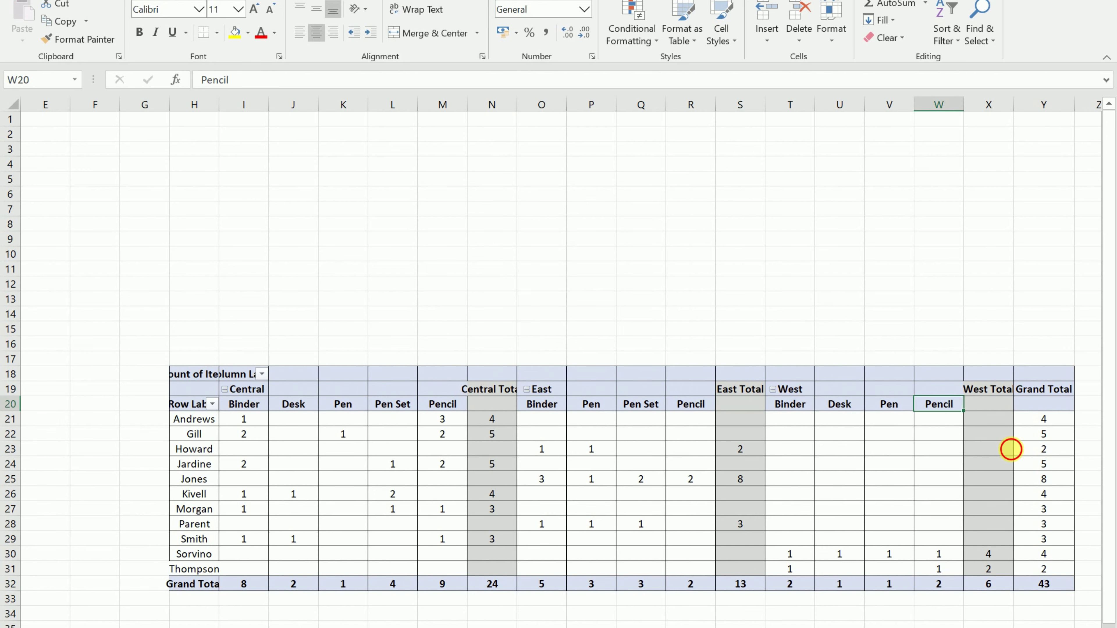
left_click(1011, 448)
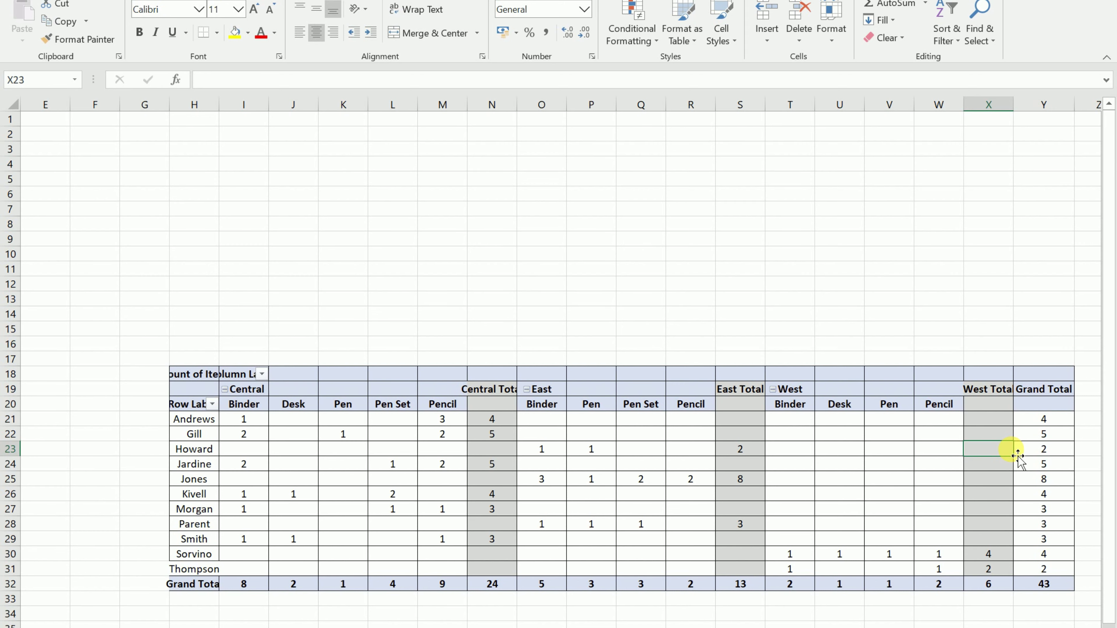
left_click(277, 494)
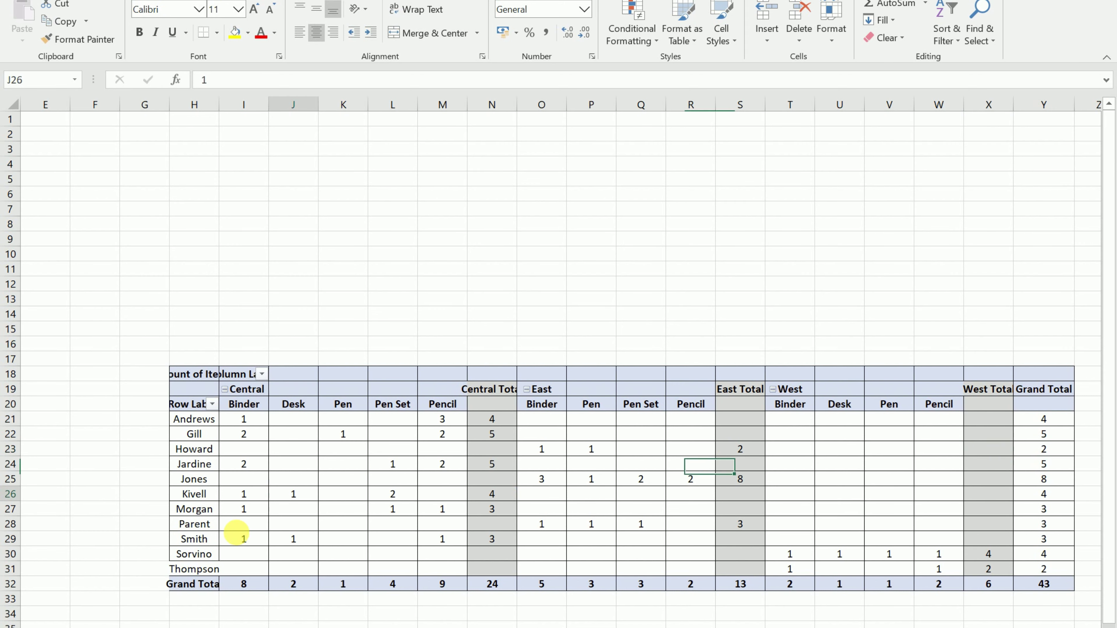